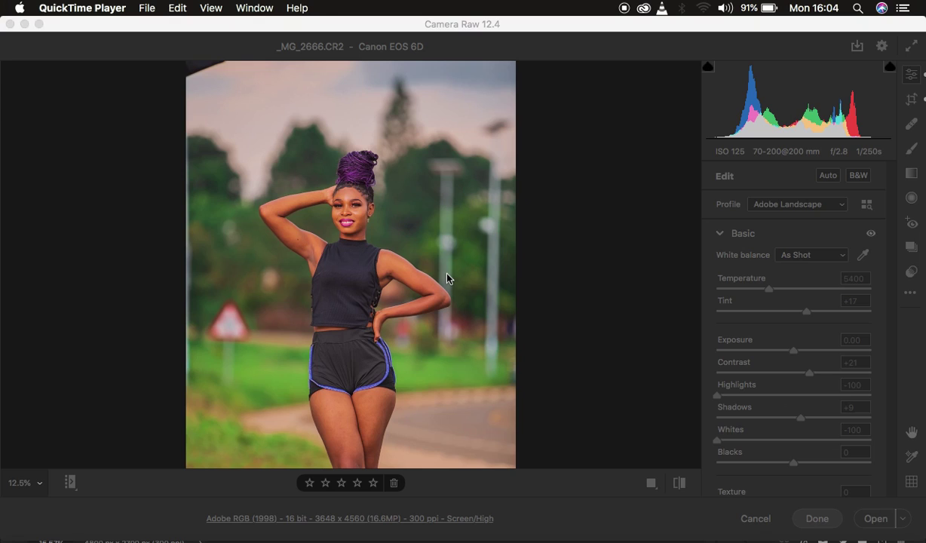
- Focus the Camera Raw window and compare the edited photo with defaults, ending on the edited view
left_click(419, 28)
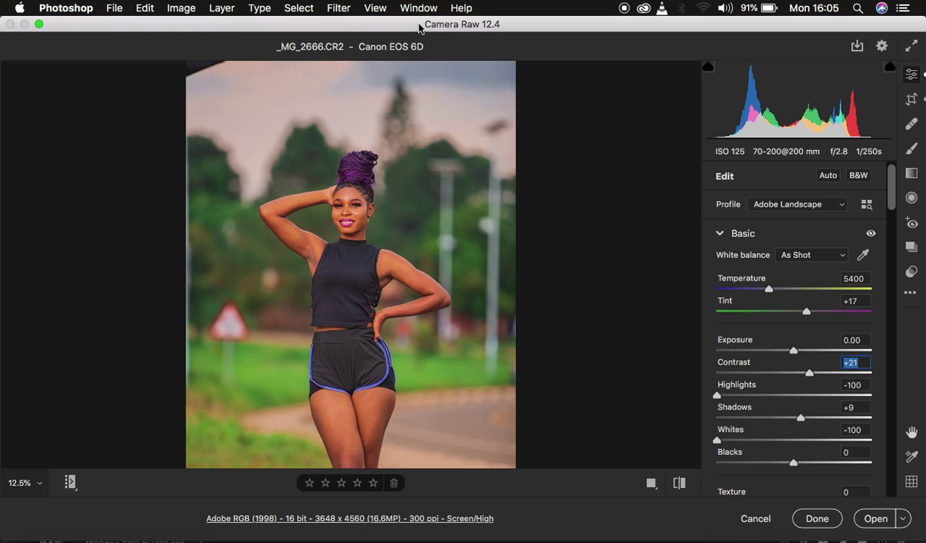
left_click(679, 484)
left_click(679, 484)
left_click(679, 484)
left_click(679, 483)
- Reset _MG_2666.CR2 to default settings from the More image settings menu
left_click(910, 296)
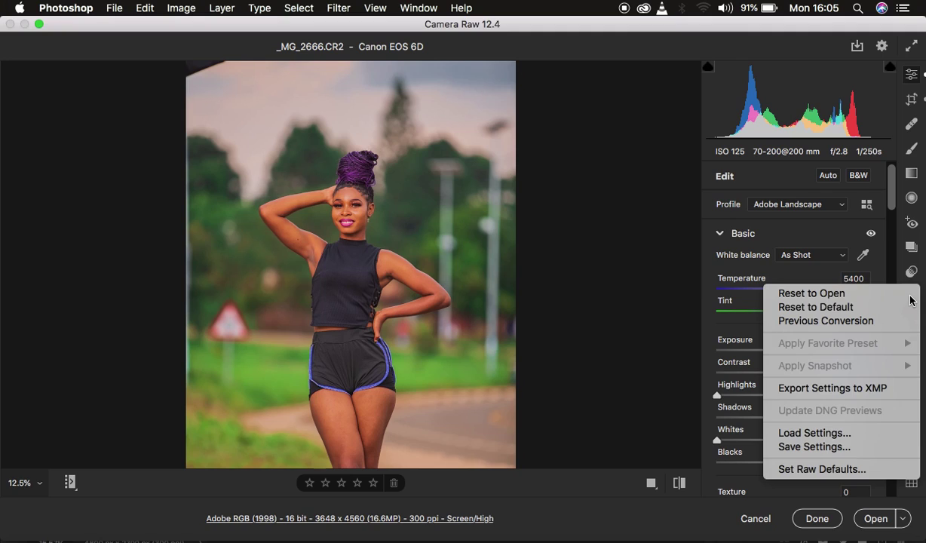
left_click(868, 307)
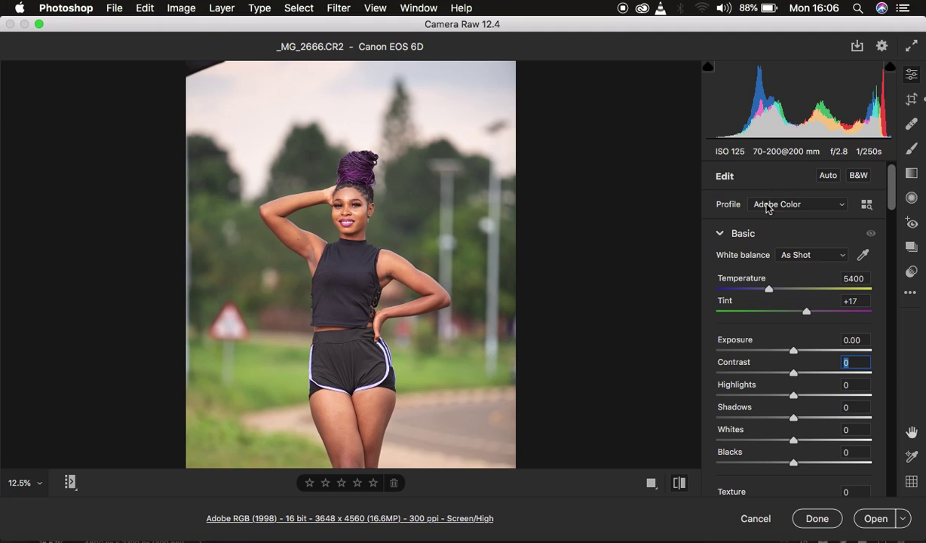
- Switch the camera profile from Adobe Color to Adobe Landscape
left_click(767, 205)
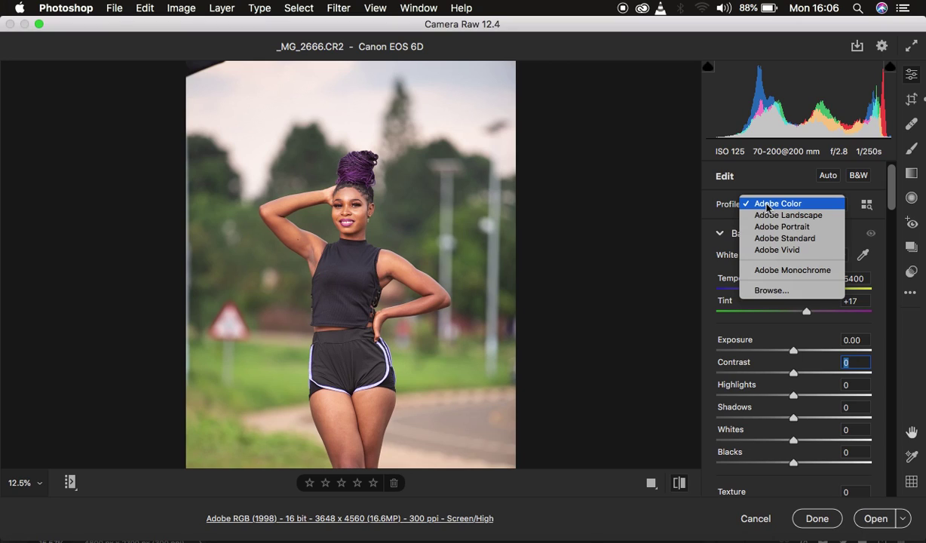
left_click(781, 215)
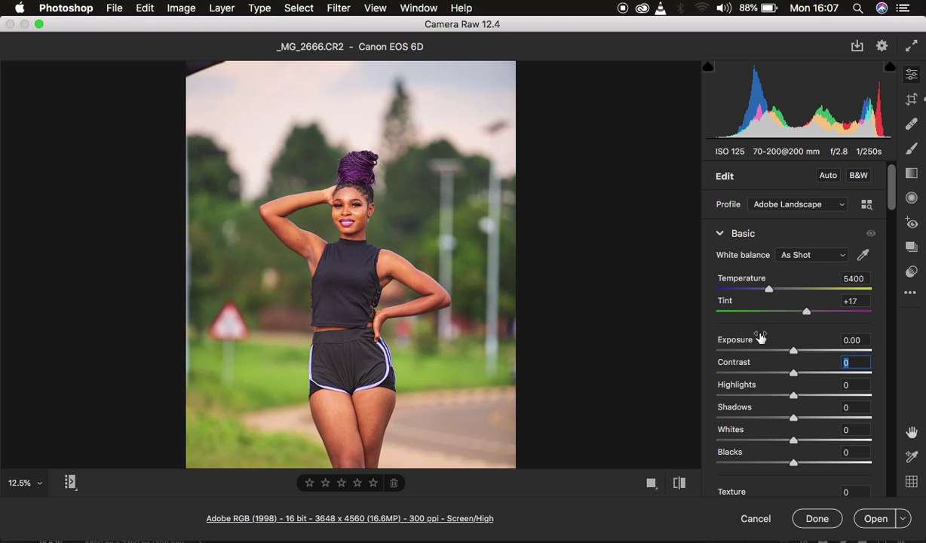
- Set Highlights and Whites to -100, Contrast to +12 and Blacks to -16
scroll(759, 335, "down", 3)
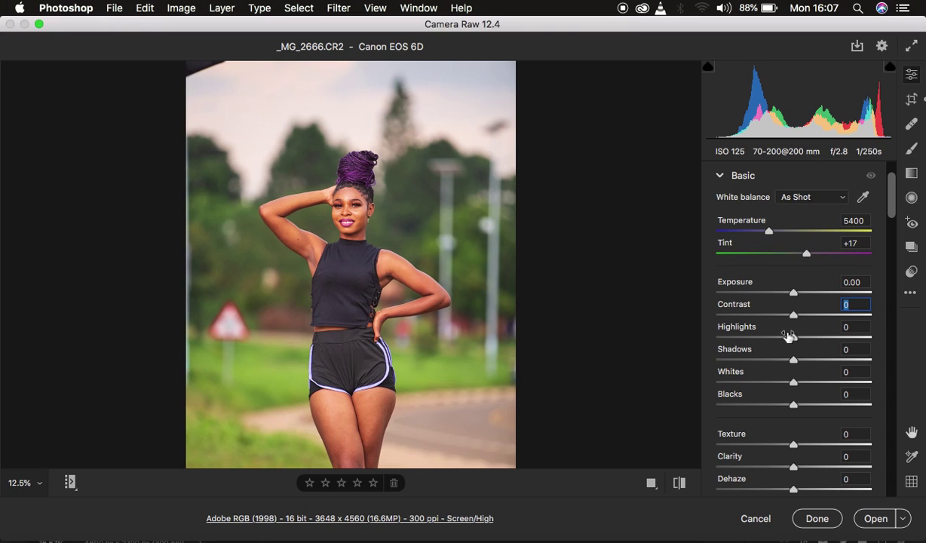
left_click_drag(793, 336, 680, 332)
left_click_drag(790, 384, 694, 382)
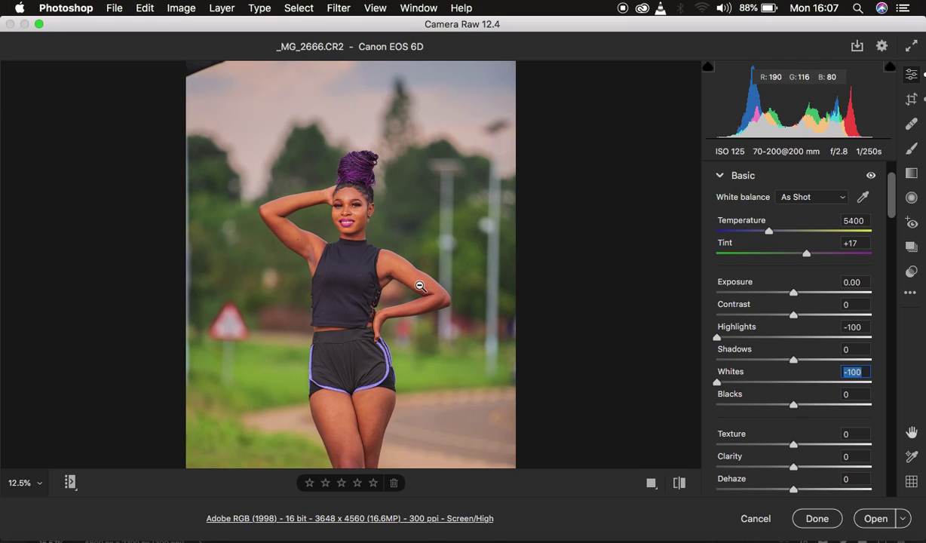
left_click_drag(792, 316, 805, 321)
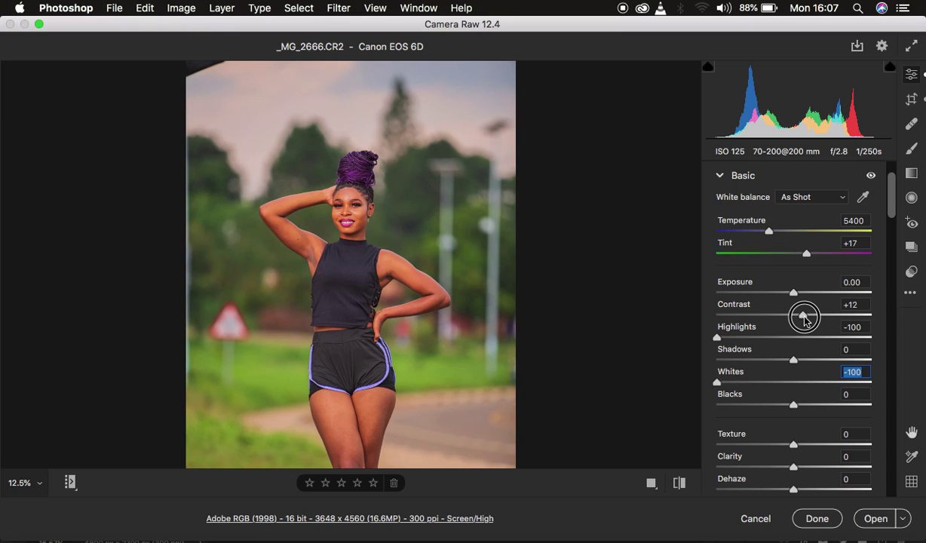
left_click(805, 320)
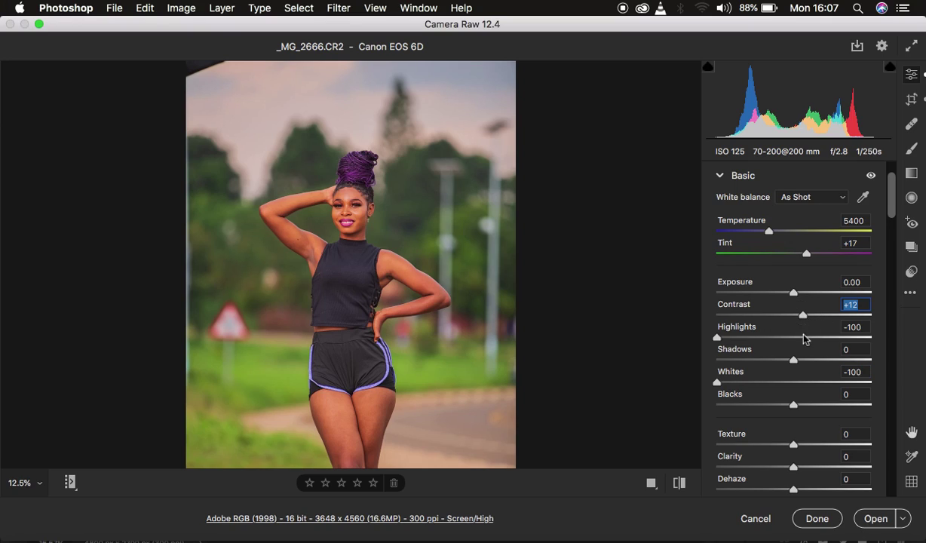
left_click_drag(793, 405, 781, 406)
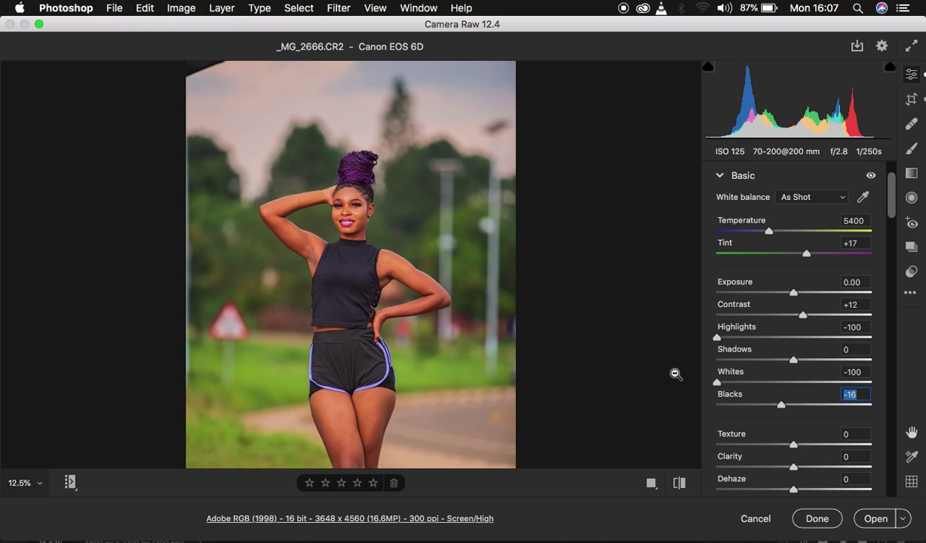
- Lower Saturation to -2, leaving Vibrance at 0, and compare against the unedited photo
scroll(792, 400, "down", 5)
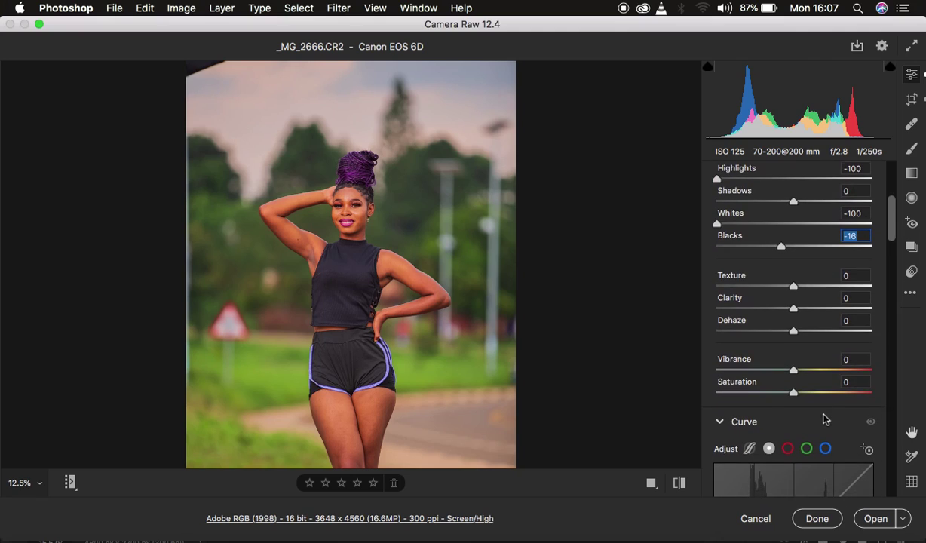
left_click_drag(789, 393, 794, 396)
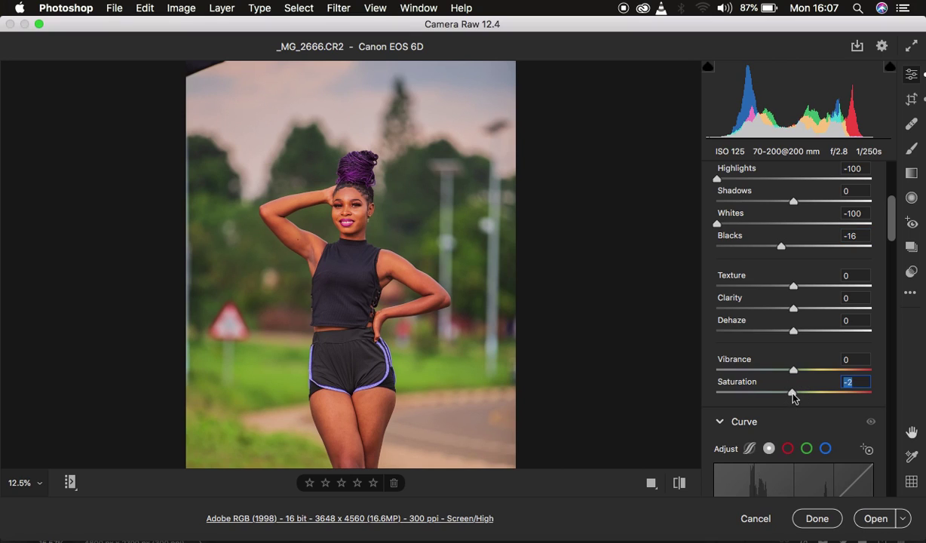
left_click(680, 484)
left_click(680, 485)
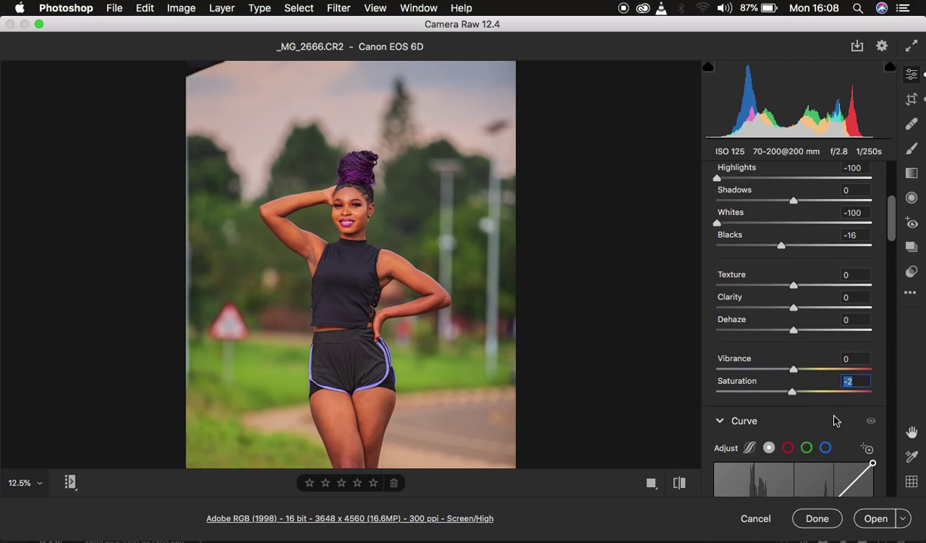
- Look through the HSL Hue, Saturation and Luminance controls, then set Oranges luminance to -13
scroll(835, 421, "down", 12)
scroll(835, 421, "down", 10)
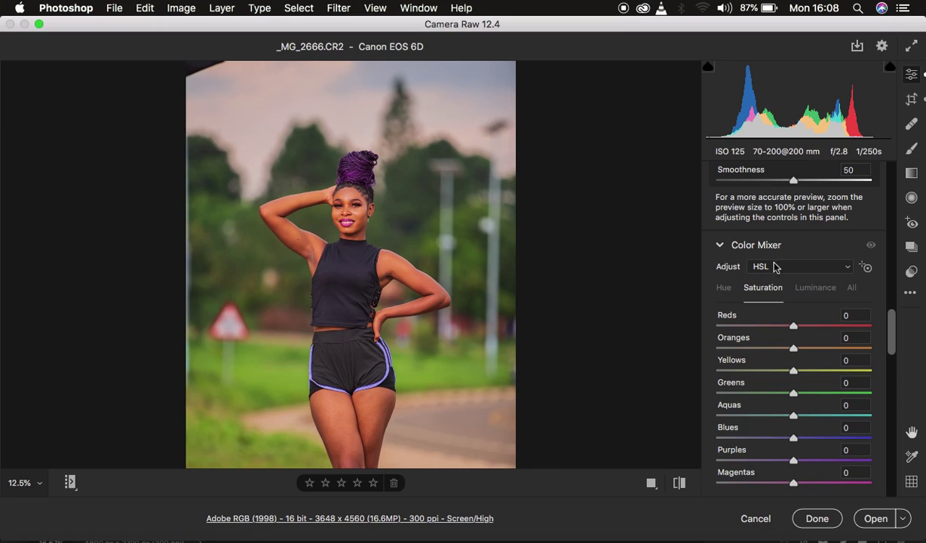
left_click(817, 288)
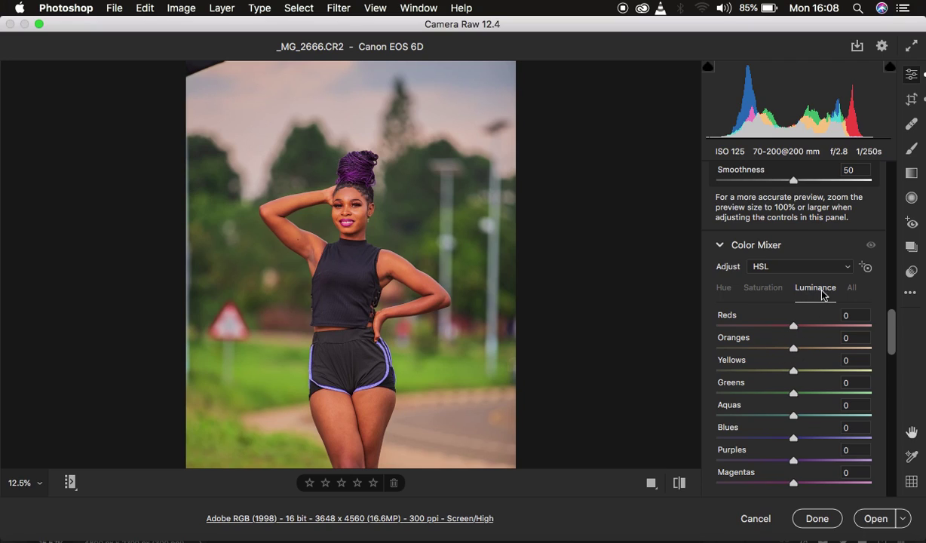
left_click(724, 293)
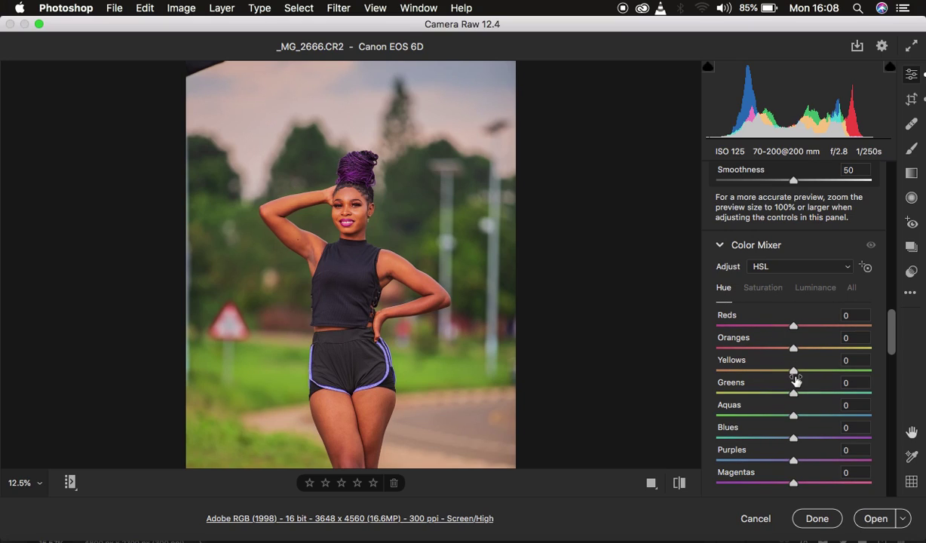
left_click(764, 291)
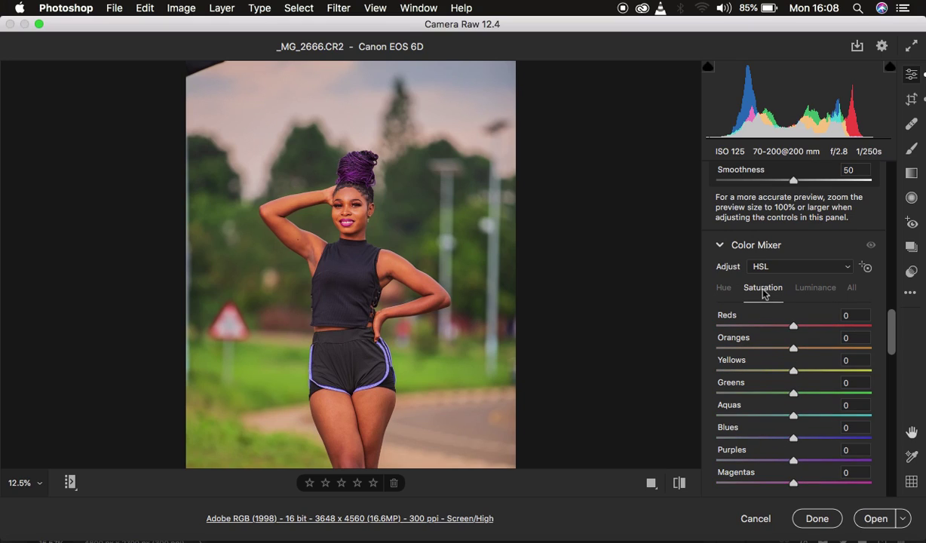
left_click(824, 293)
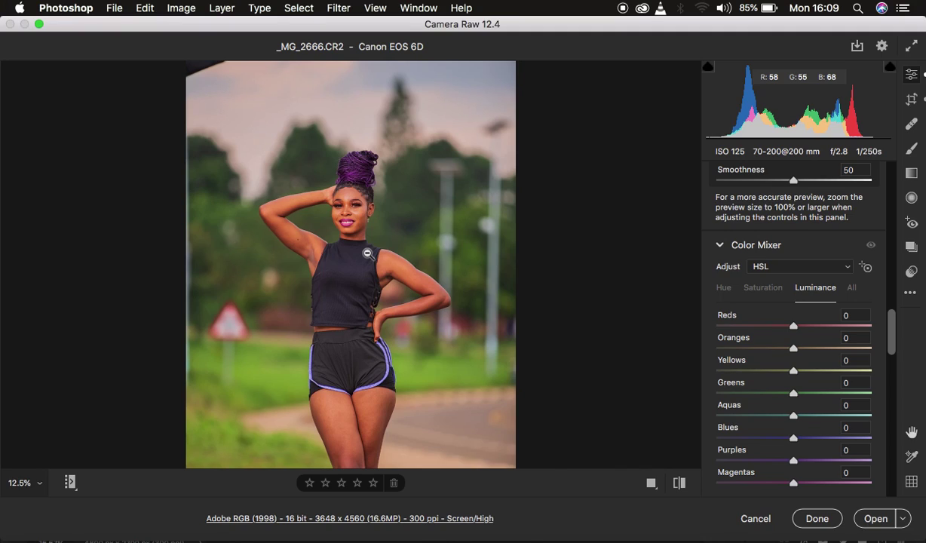
left_click(794, 350)
left_click_drag(794, 351, 784, 351)
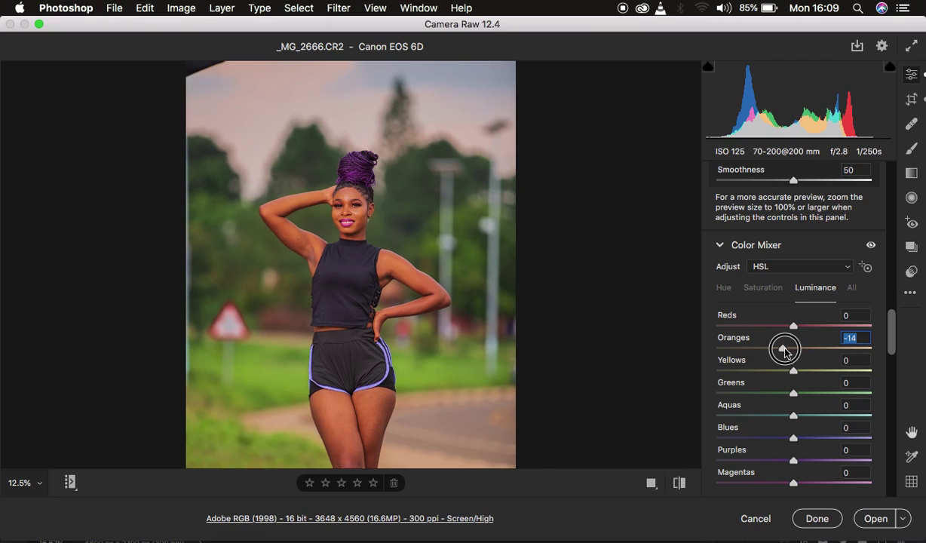
mouse_move(784, 351)
left_mouse_down()
mouse_move(884, 361)
mouse_move(784, 358)
left_mouse_up()
- Try extreme Greens hue values on the Hue tab, then reset Greens hue to 0
left_click(722, 290)
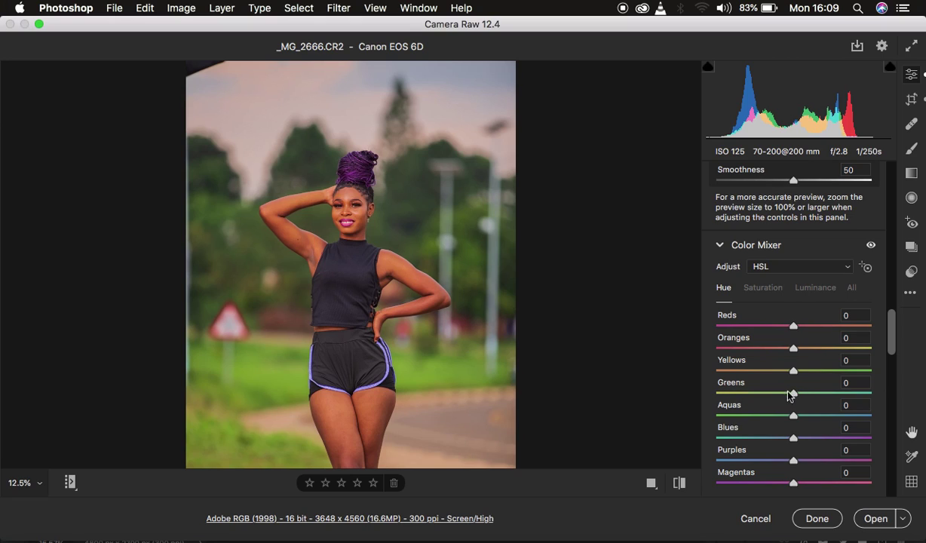
left_click_drag(794, 395, 872, 395)
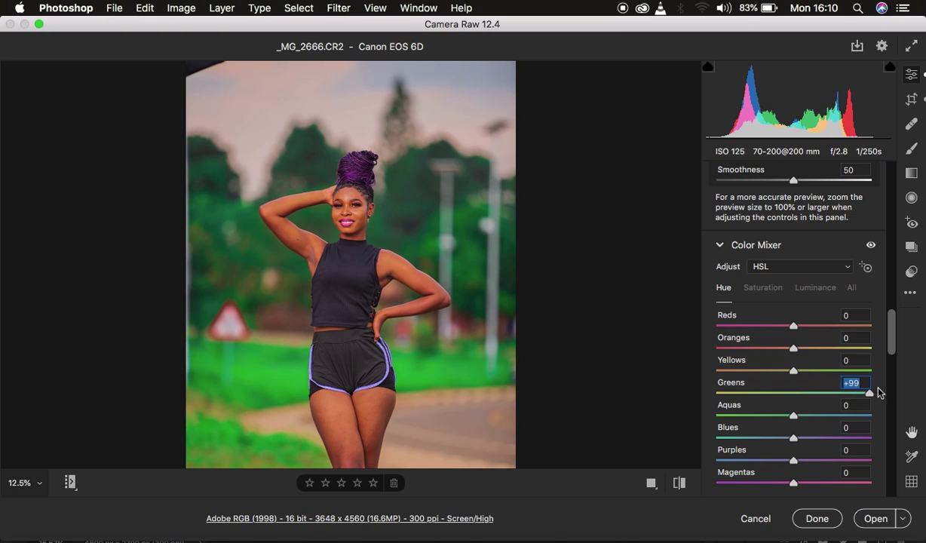
left_click_drag(870, 393, 725, 404)
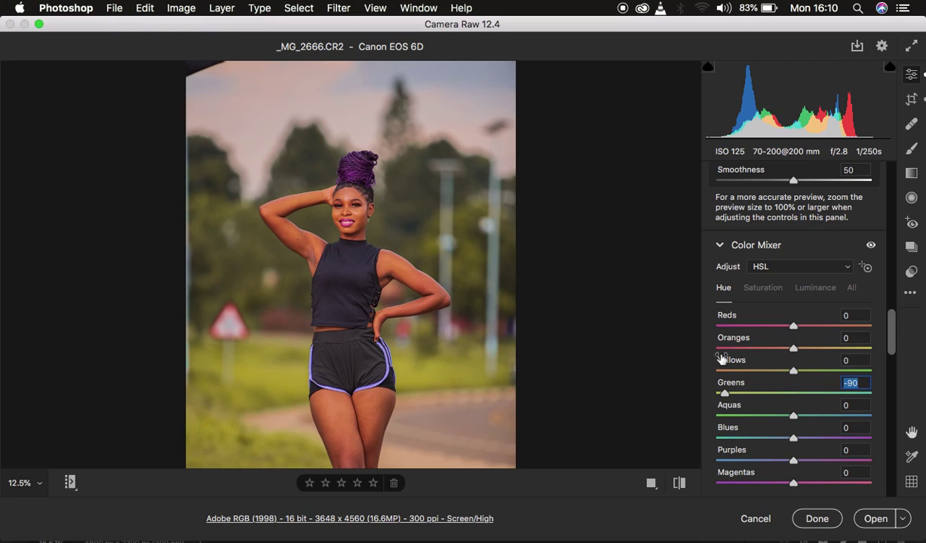
double_click(724, 394)
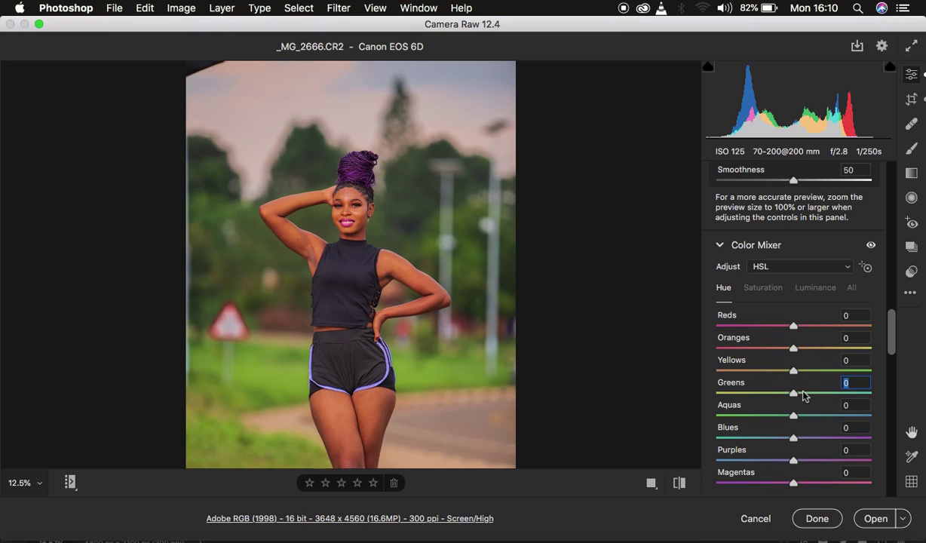
- Shift Greens hue to +49 and Yellows hue to +17, then lower Greens saturation to -19
left_click(817, 394)
left_click_drag(817, 394, 810, 374)
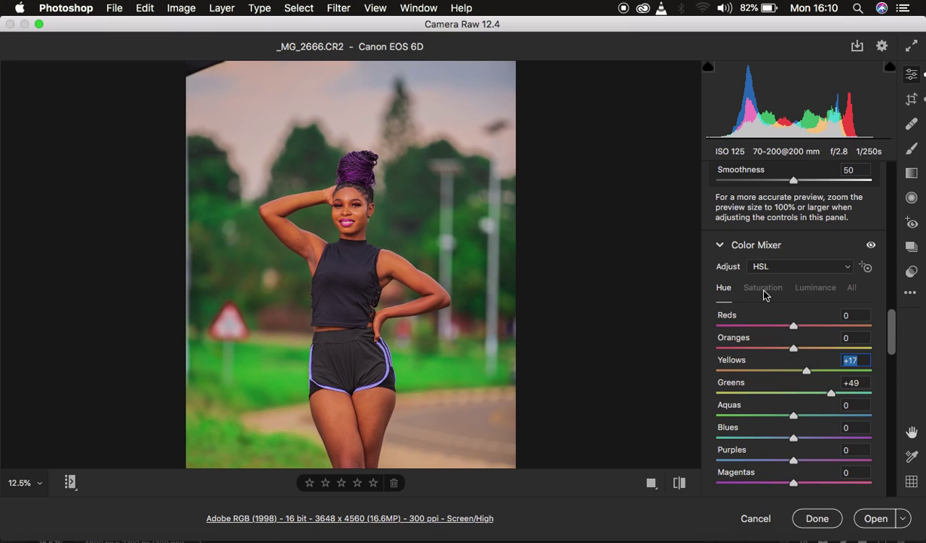
left_click(734, 281)
left_click(778, 394)
mouse_move(779, 394)
left_mouse_down()
mouse_move(788, 396)
mouse_move(780, 393)
left_mouse_up()
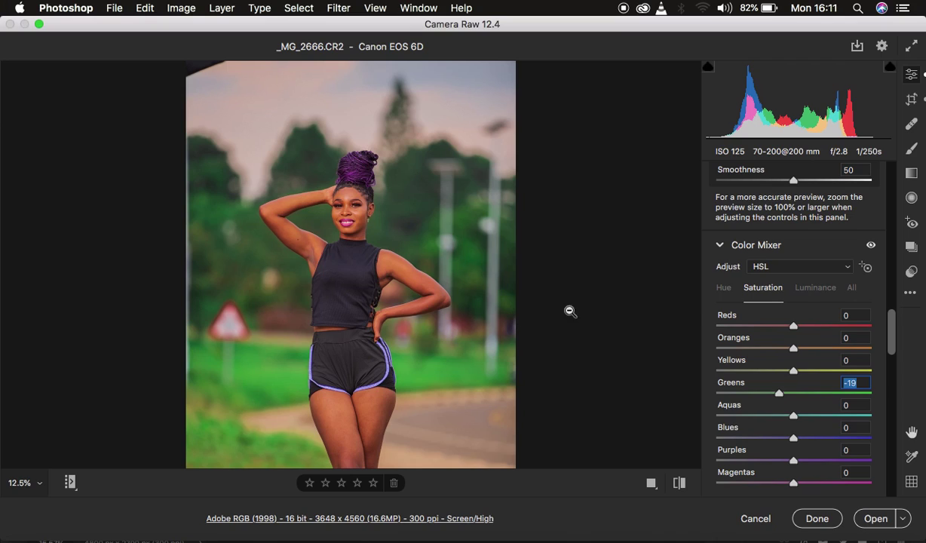
- Warm the skin by setting Reds hue to +6 and Oranges hue to +2
left_click(719, 293)
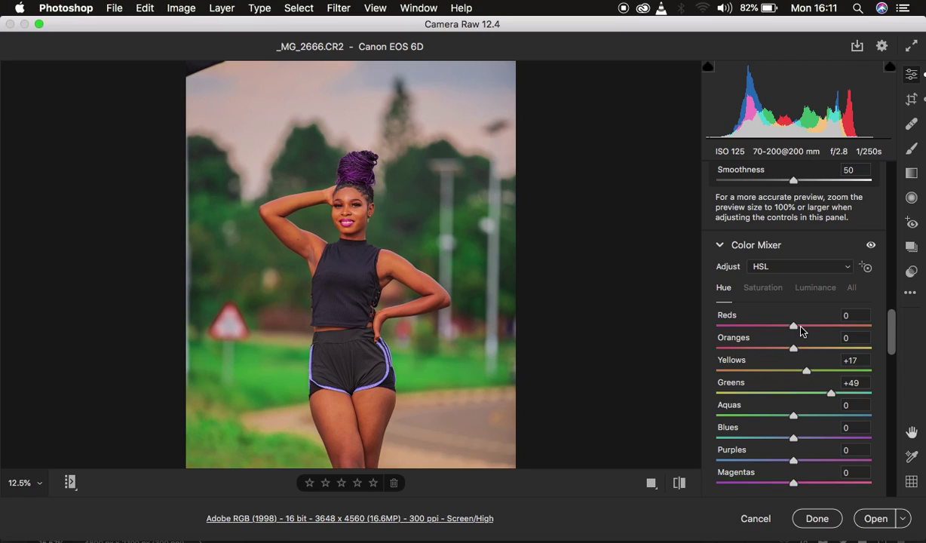
left_click(800, 327)
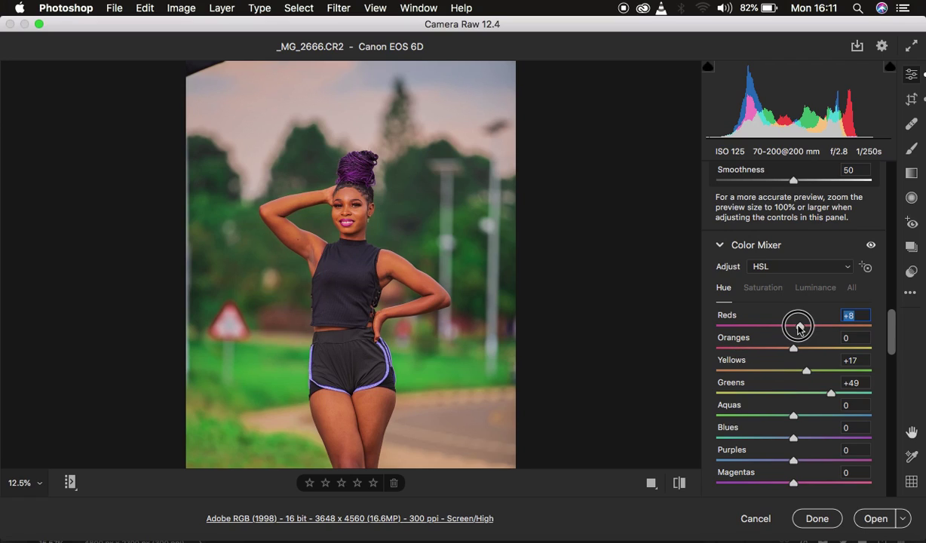
left_click_drag(799, 327, 798, 329)
left_click_drag(796, 351, 798, 353)
- Compare the warmed skin tones against the original image several times
left_click(679, 486)
left_click(679, 487)
left_click(680, 487)
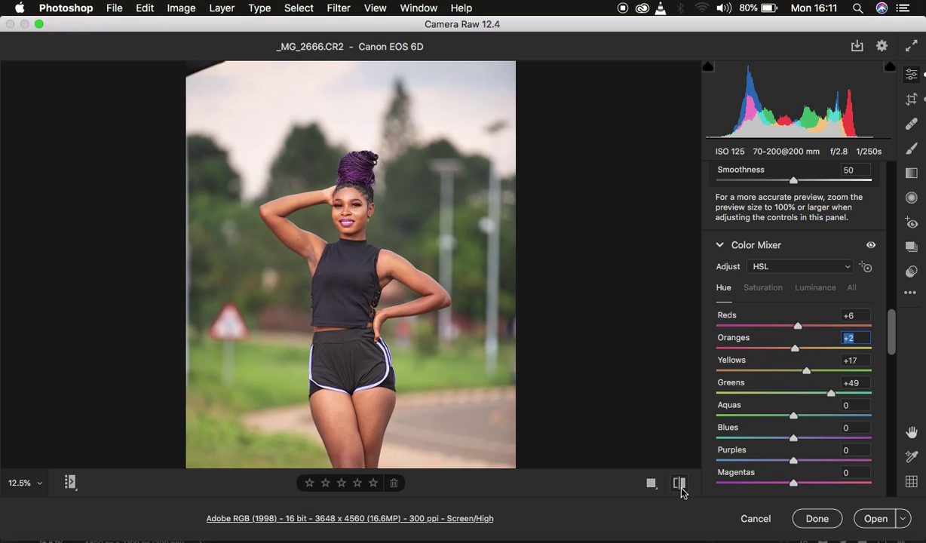
left_click(679, 487)
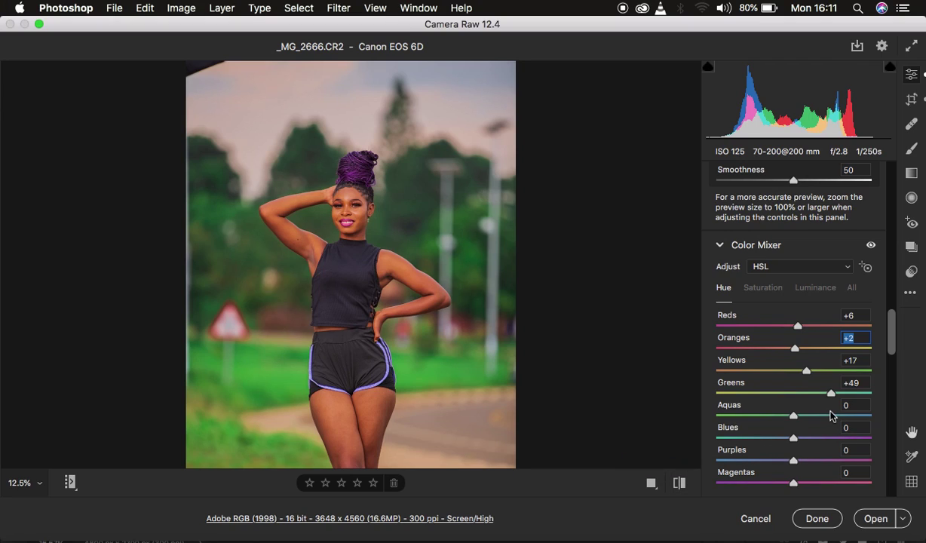
- Darken Blues luminance to -33 in the Color Mixer's Luminance controls
left_click(813, 291)
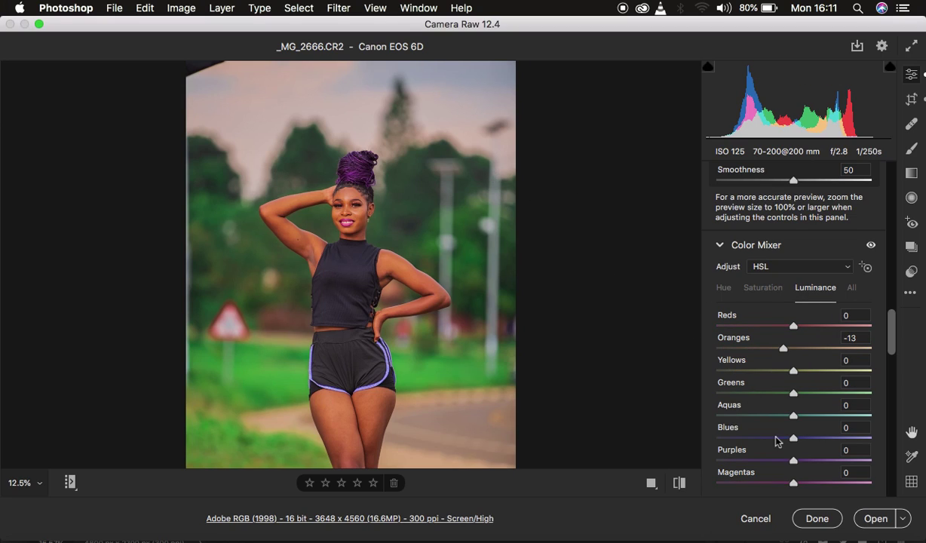
left_click_drag(794, 442, 767, 439)
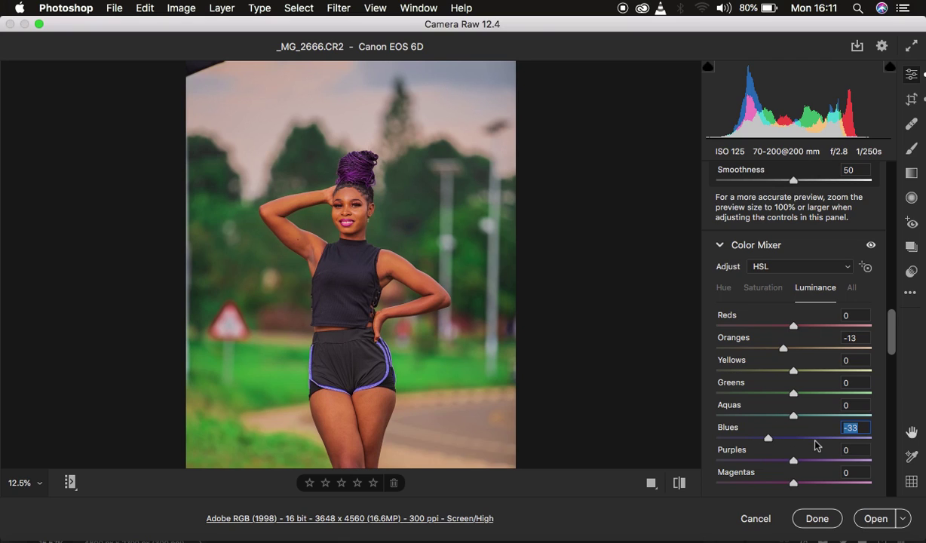
scroll(816, 445, "down", 15)
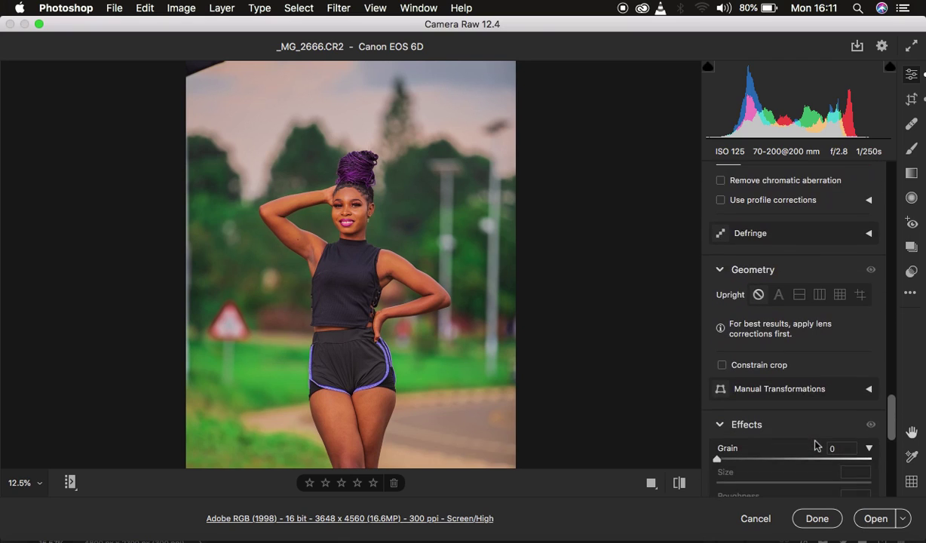
- Shift the Calibration Blue Primary Hue to -4, leaving Red and Green Primary at 0
scroll(816, 445, "down", 6)
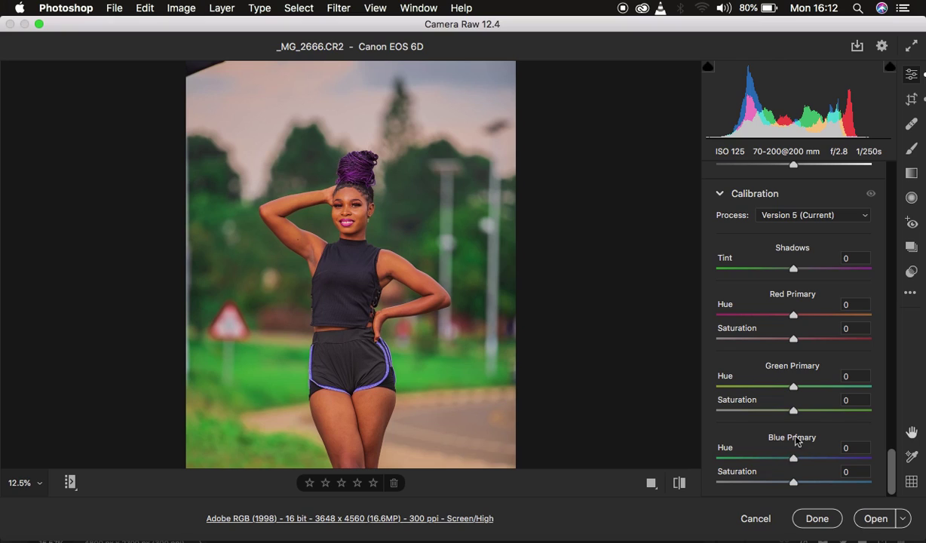
mouse_move(795, 459)
left_mouse_down()
mouse_move(699, 462)
mouse_move(888, 457)
mouse_move(778, 464)
mouse_move(790, 462)
left_mouse_up()
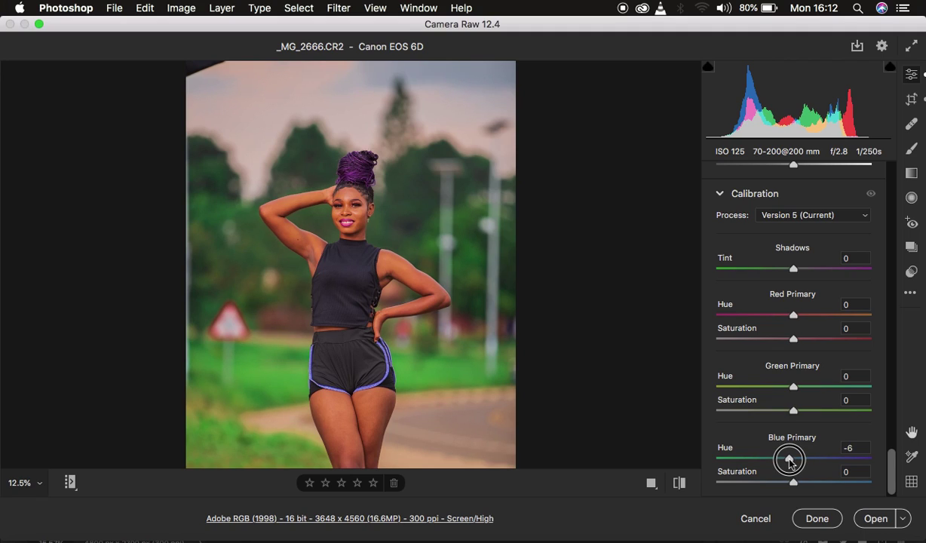
left_click_drag(790, 462, 791, 462)
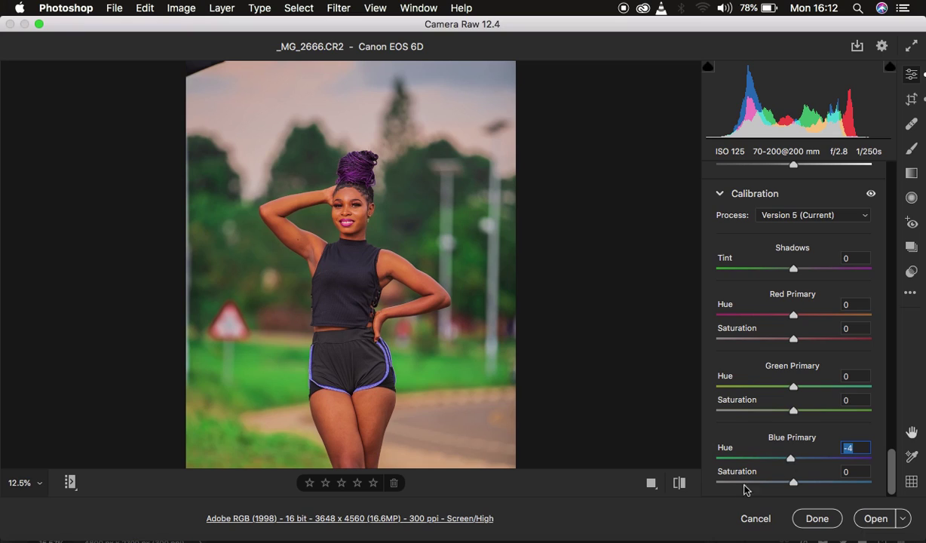
left_click(680, 484)
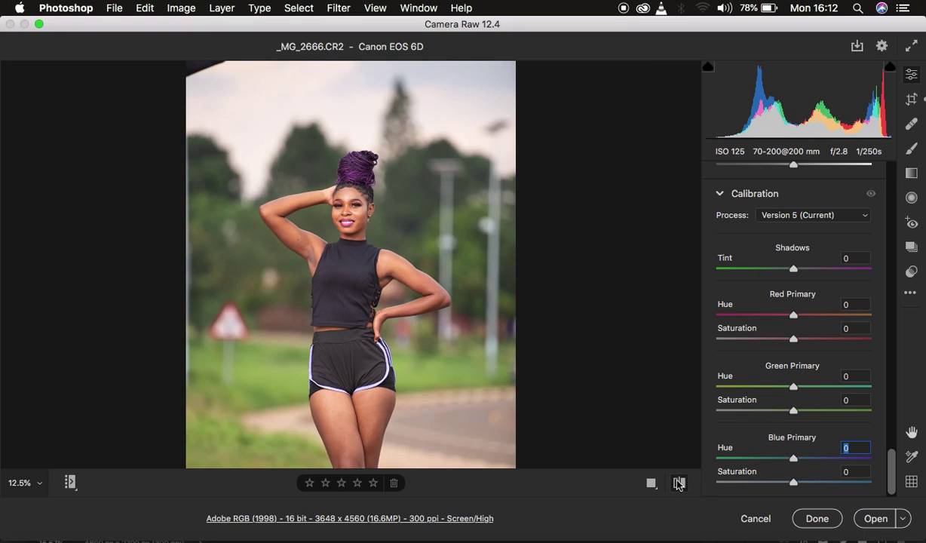
left_click(680, 484)
left_click(679, 483)
left_click(679, 483)
left_click(680, 483)
left_click(680, 483)
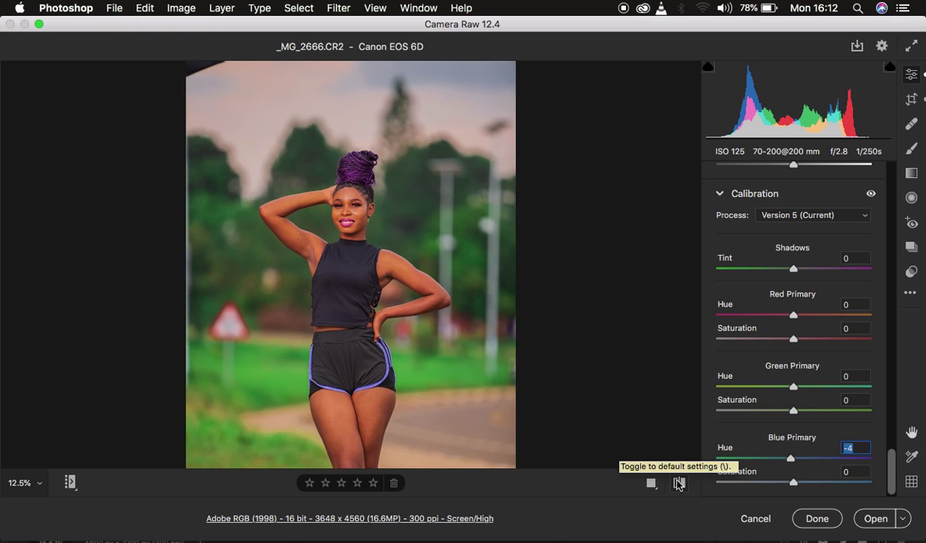